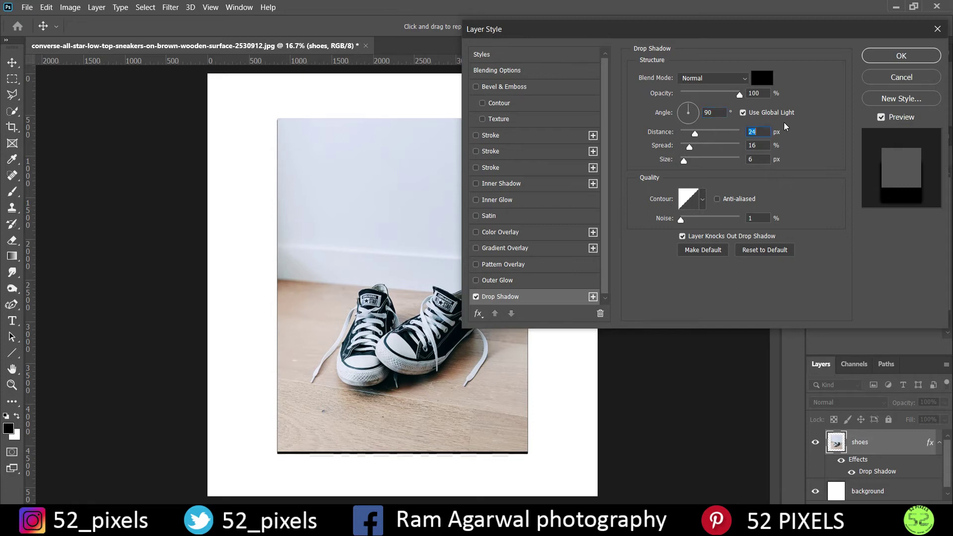
Set the shoes layer's drop shadow to 75 px distance, 0% spread and 106 px size, and apply the style.
{"action": "left_click_drag", "start_coordinate": [688, 144], "coordinate": [694, 145]}
{"action": "mouse_move", "coordinate": [698, 145]}
{"action": "left_mouse_down"}
{"action": "mouse_move", "coordinate": [683, 162]}
{"action": "mouse_move", "coordinate": [693, 157]}
{"action": "left_mouse_up"}
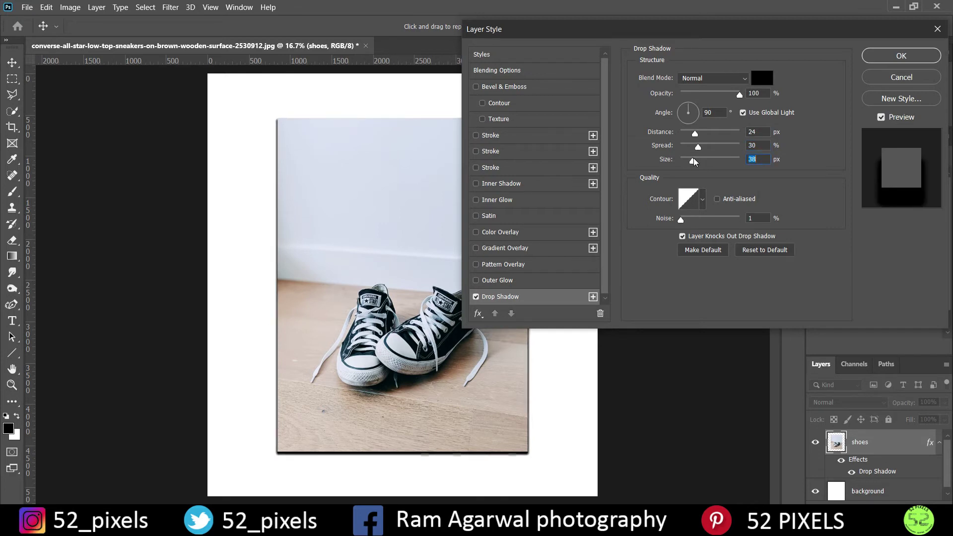
{"action": "left_click_drag", "start_coordinate": [692, 158], "coordinate": [707, 158]}
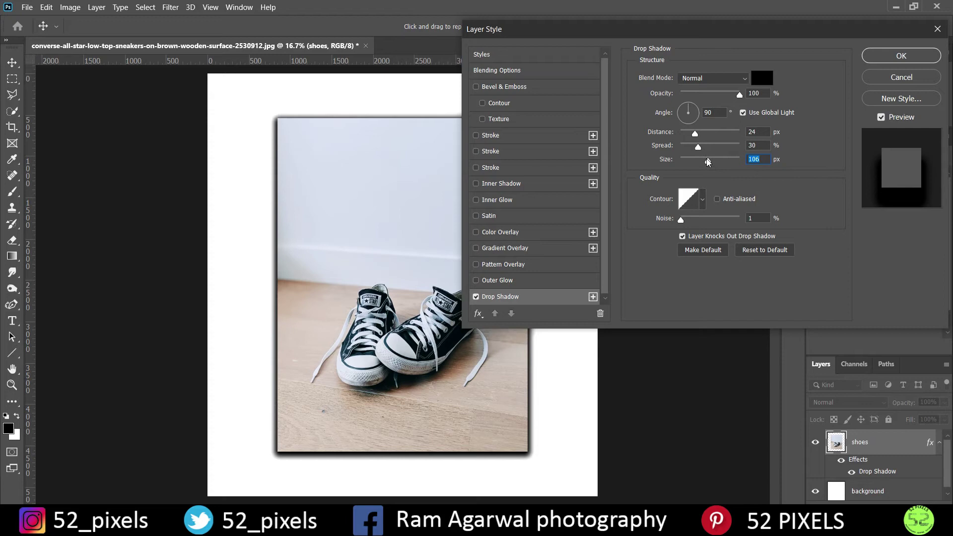
{"action": "mouse_move", "coordinate": [694, 133]}
{"action": "left_mouse_down"}
{"action": "mouse_move", "coordinate": [707, 126]}
{"action": "mouse_move", "coordinate": [707, 145]}
{"action": "left_mouse_up"}
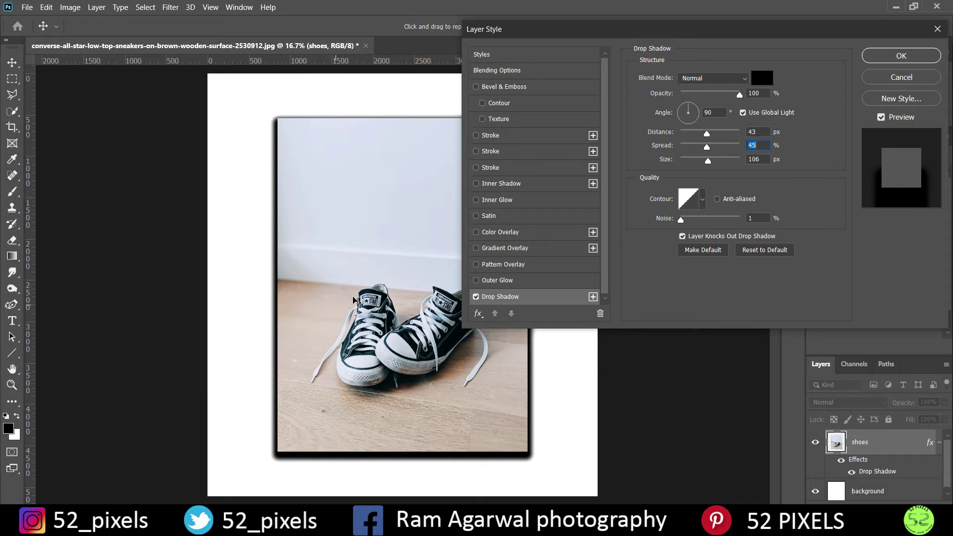
{"action": "left_click_drag", "start_coordinate": [706, 134], "coordinate": [675, 150]}
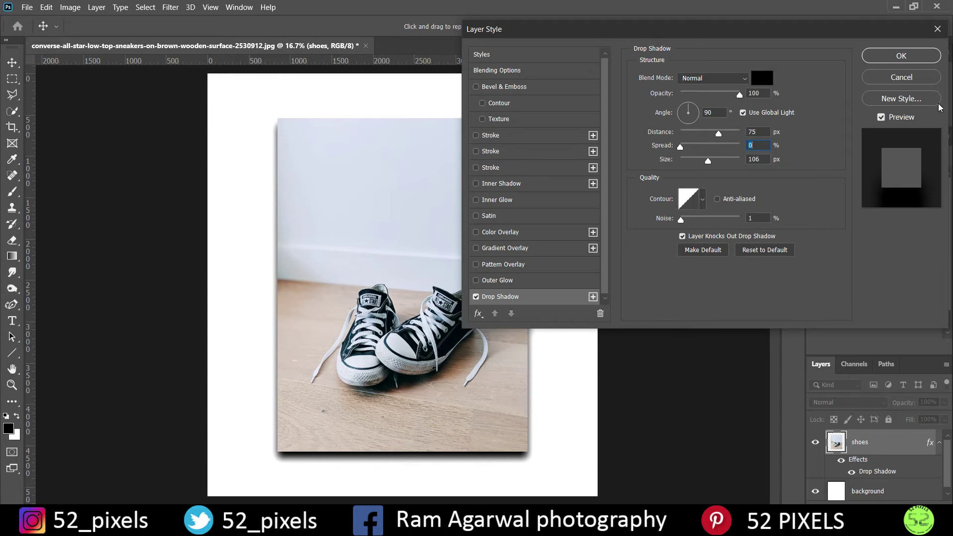
{"action": "left_click", "coordinate": [907, 56]}
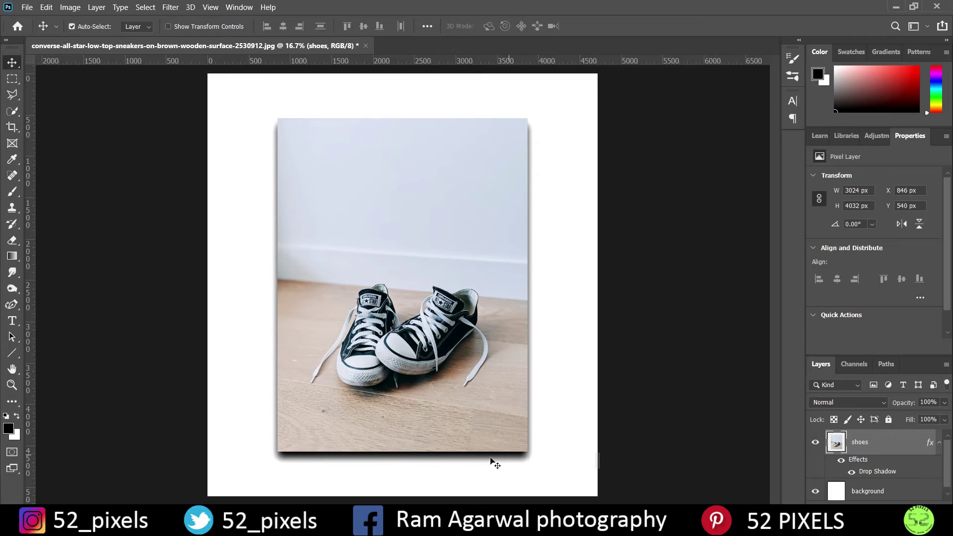
Convert the shoes layer's Drop Shadow effect into a separate layer.
{"action": "scroll", "coordinate": [939, 479], "scroll_direction": "down", "scroll_amount": 1}
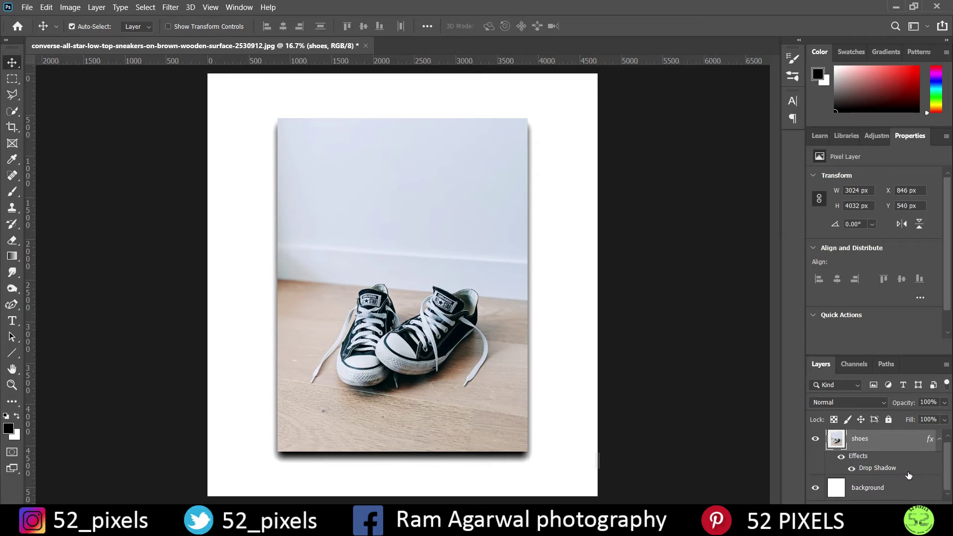
{"action": "right_click", "coordinate": [881, 468]}
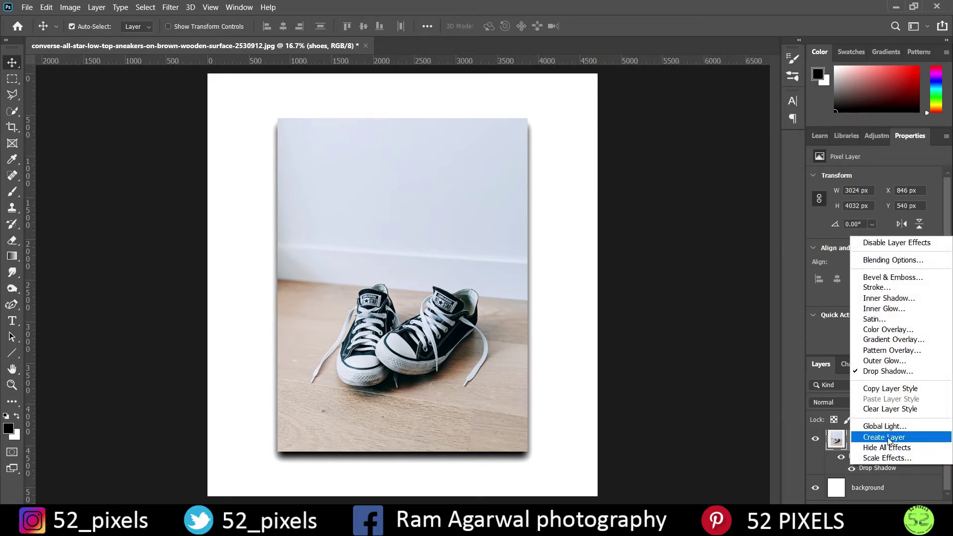
{"action": "left_click", "coordinate": [928, 436]}
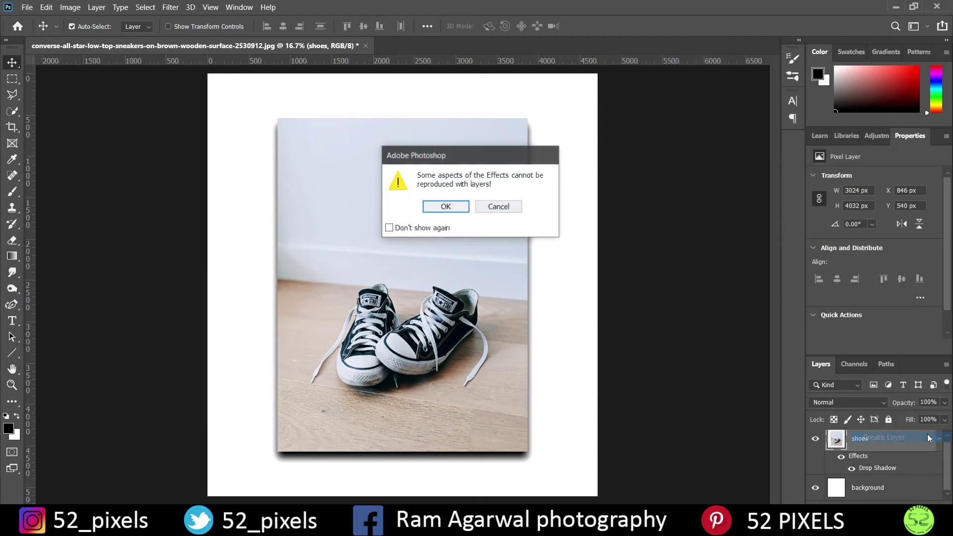
{"action": "left_click", "coordinate": [444, 207]}
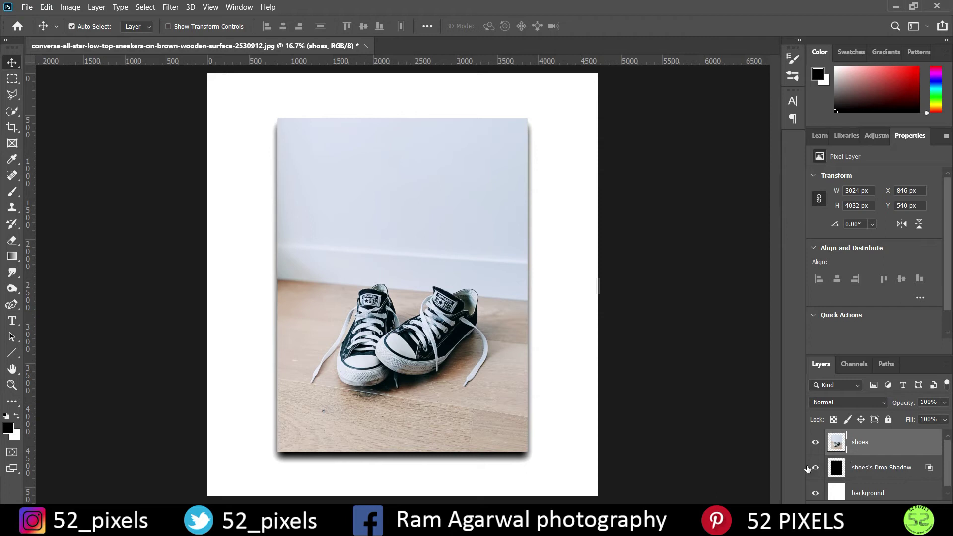
Toggle the shoes's Drop Shadow layer's visibility to compare the image with and without the shadow.
{"action": "left_click", "coordinate": [816, 469]}
{"action": "left_click", "coordinate": [816, 470]}
{"action": "left_click", "coordinate": [816, 469]}
{"action": "left_click", "coordinate": [816, 469]}
{"action": "left_click", "coordinate": [816, 470]}
Select and show the shoes's Drop Shadow layer and start a Warp transform on it.
{"action": "mouse_move", "coordinate": [854, 467]}
{"action": "left_mouse_down"}
{"action": "mouse_move", "coordinate": [867, 439]}
{"action": "mouse_move", "coordinate": [868, 475]}
{"action": "left_mouse_up"}
{"action": "left_click", "coordinate": [816, 468]}
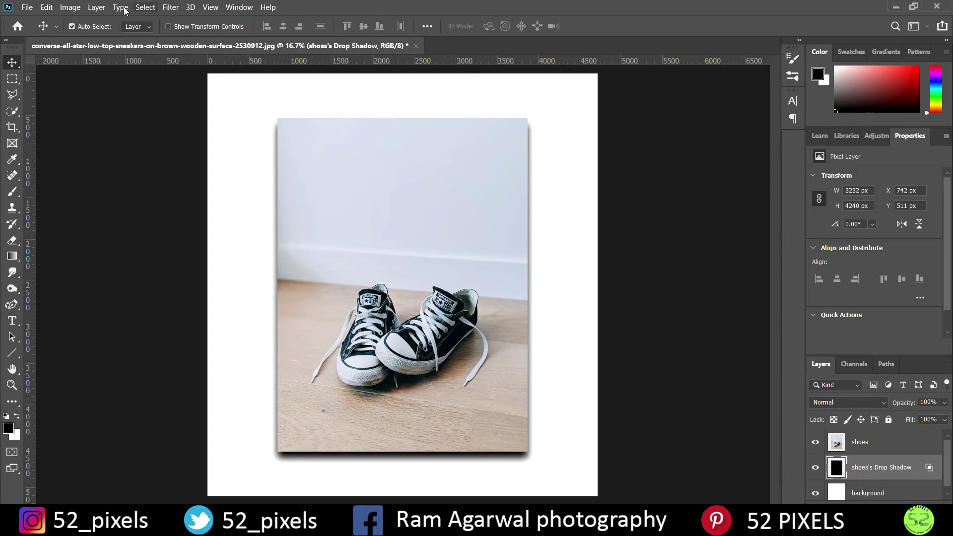
{"action": "left_click", "coordinate": [46, 8]}
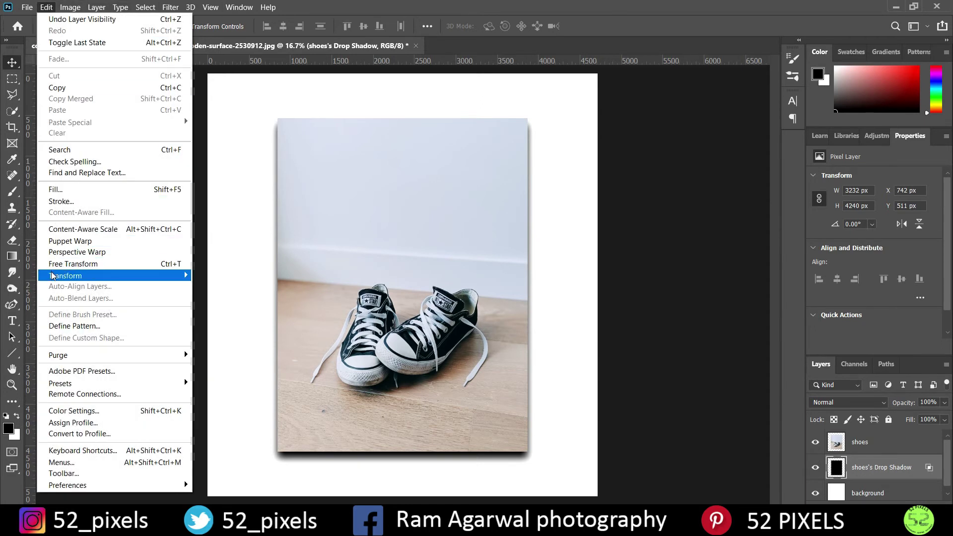
{"action": "mouse_move", "coordinate": [53, 276]}
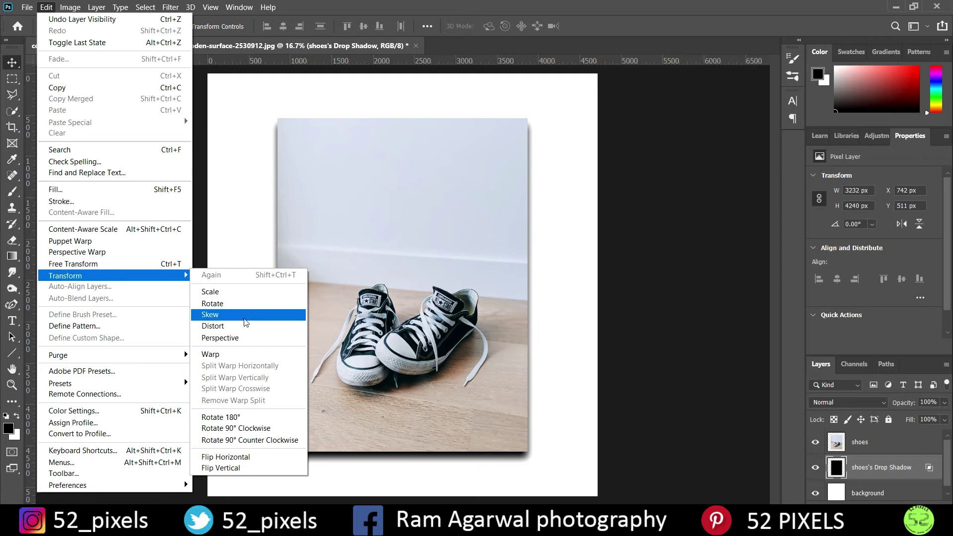
{"action": "left_click", "coordinate": [224, 356]}
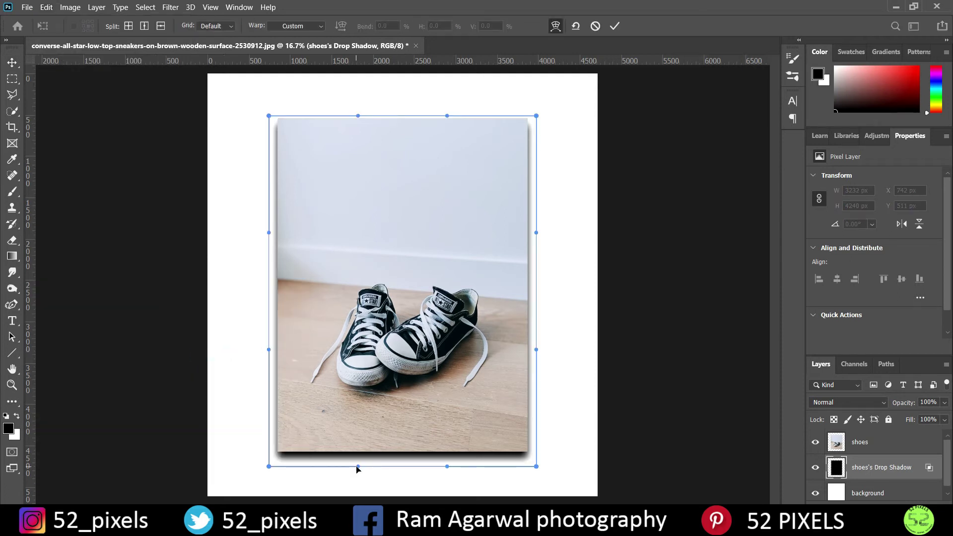
Try bulging the shadow's bottom edge downward with the warp handles, and undo those warp changes.
{"action": "left_click_drag", "start_coordinate": [357, 466], "coordinate": [358, 494]}
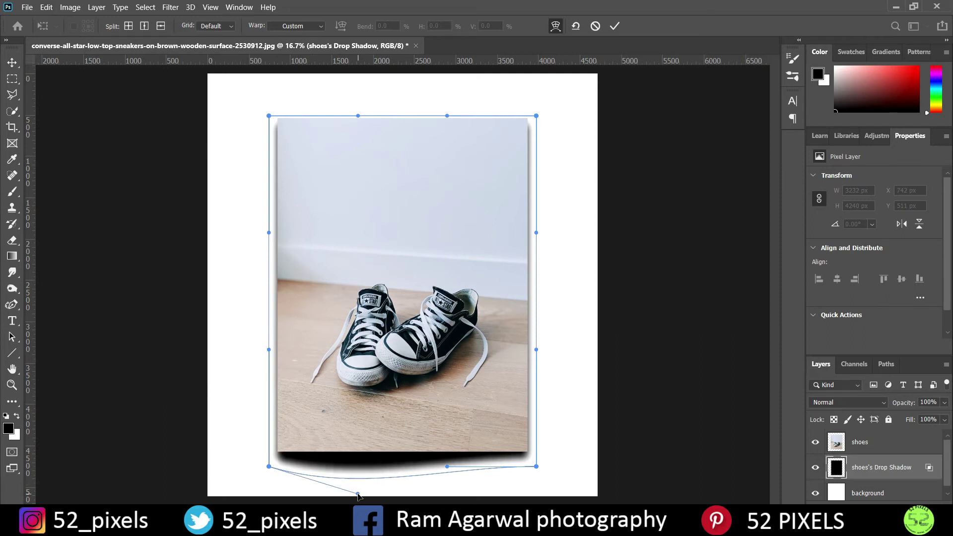
{"action": "left_click_drag", "start_coordinate": [447, 466], "coordinate": [450, 502]}
{"action": "left_click_drag", "start_coordinate": [358, 494], "coordinate": [358, 503]}
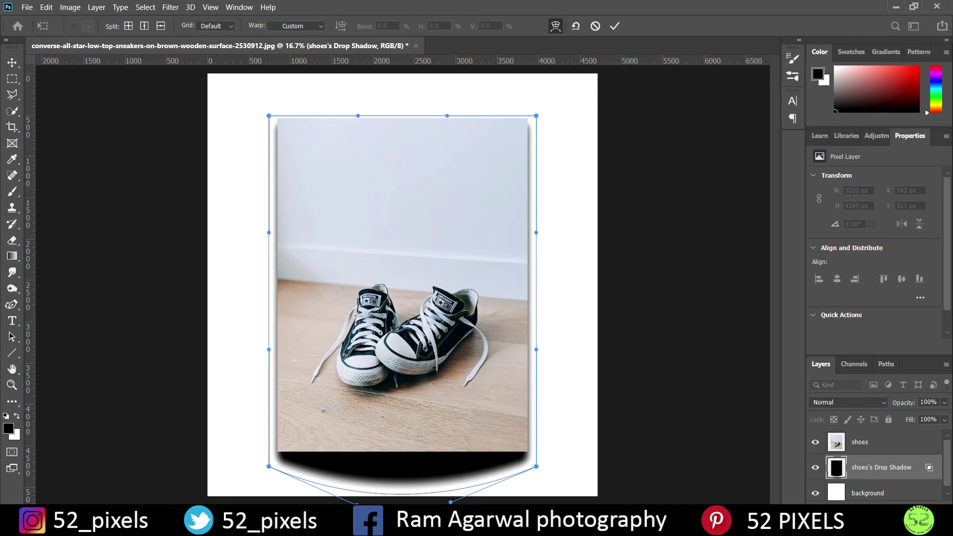
{"action": "left_click_drag", "start_coordinate": [357, 503], "coordinate": [359, 501]}
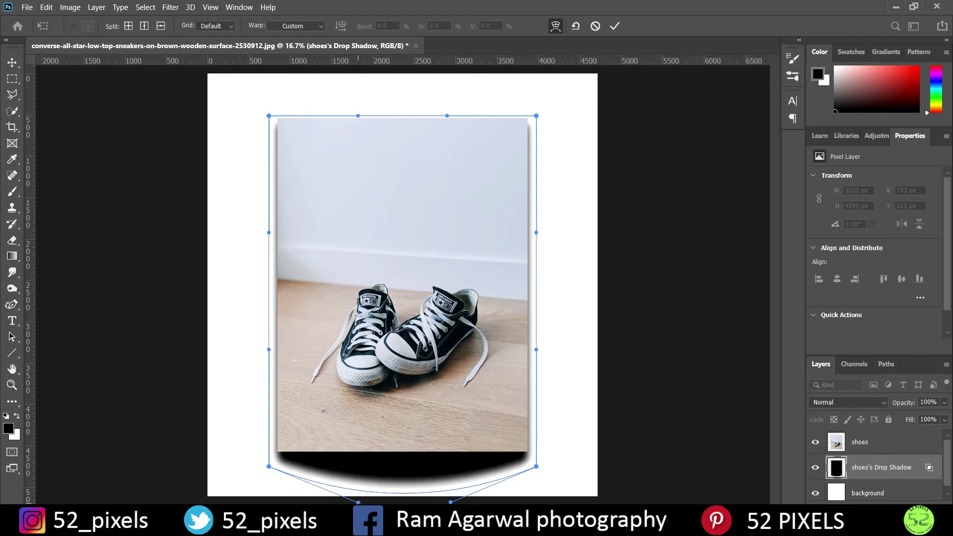
{"action": "key", "text": "ctrl+z"}
{"action": "key", "text": "ctrl+z"}
{"action": "key", "text": "ctrl+z"}
{"action": "key", "text": "ctrl+z"}
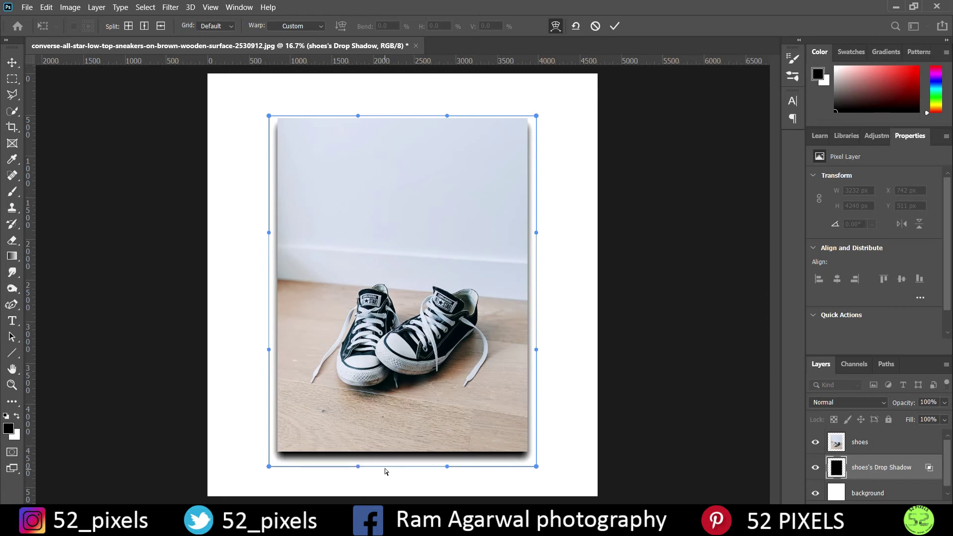
Warp the shadow so its bottom edge arches up behind the photo with both lower corners slightly lowered, commit it and compare by toggling the layer's visibility.
{"action": "left_click_drag", "start_coordinate": [358, 467], "coordinate": [358, 447]}
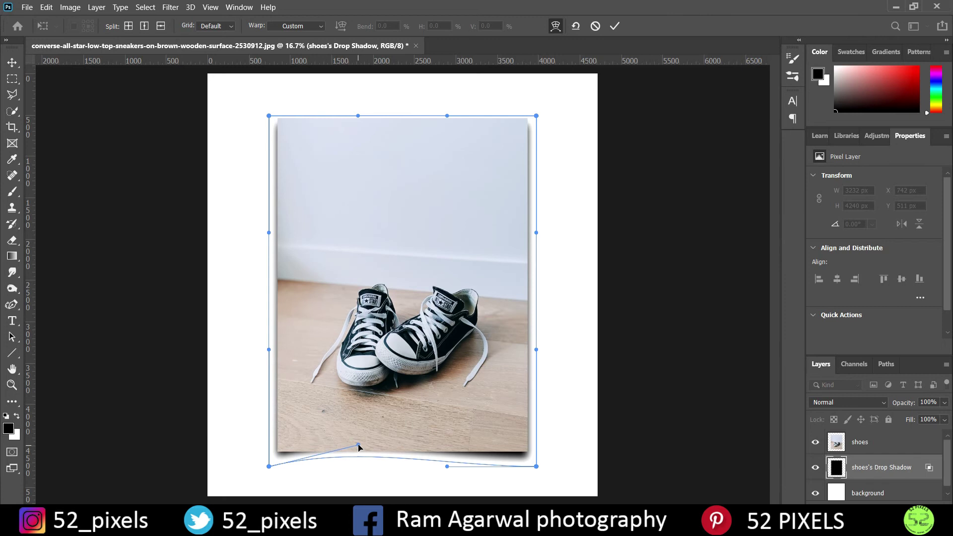
{"action": "left_click_drag", "start_coordinate": [446, 467], "coordinate": [446, 446]}
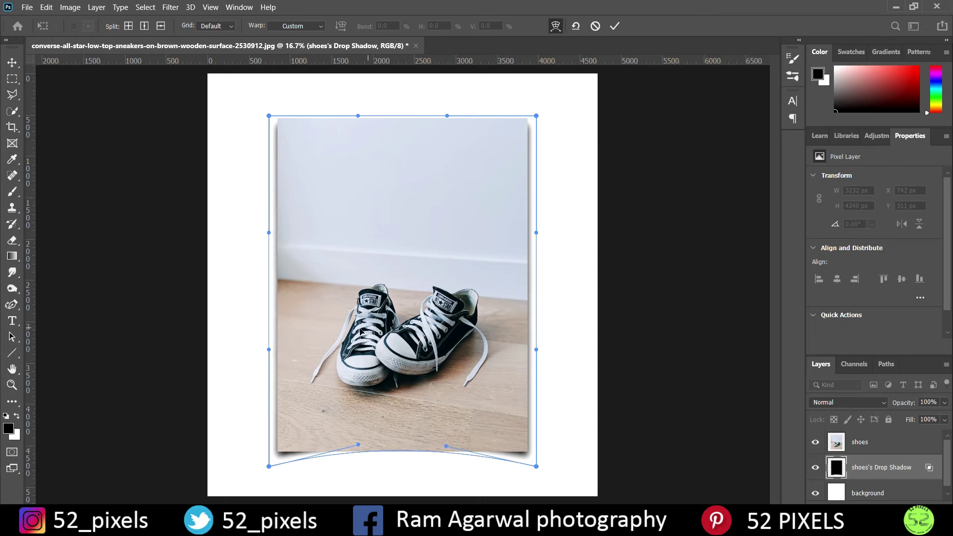
{"action": "mouse_move", "coordinate": [269, 469]}
{"action": "left_mouse_down"}
{"action": "mouse_move", "coordinate": [271, 490]}
{"action": "mouse_move", "coordinate": [265, 483]}
{"action": "left_mouse_up"}
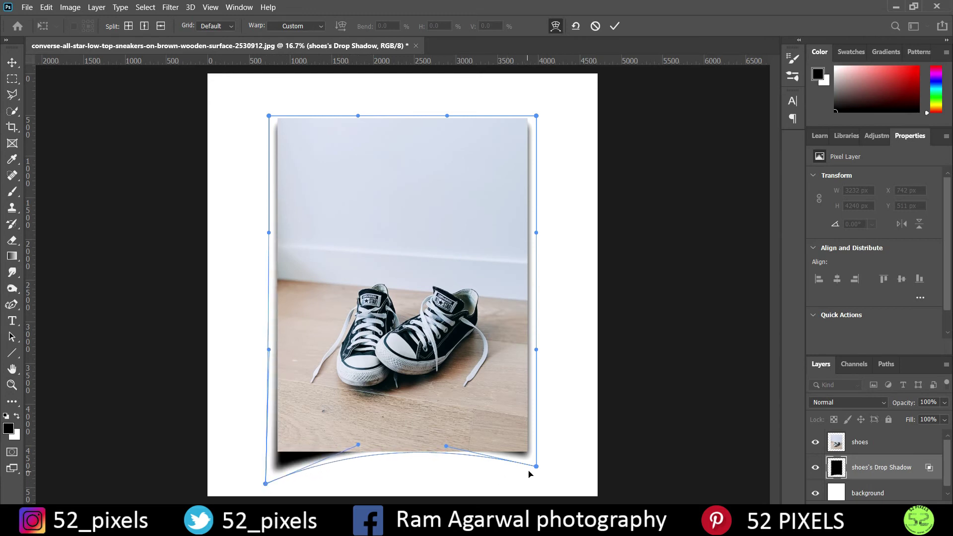
{"action": "left_click_drag", "start_coordinate": [536, 466], "coordinate": [544, 485]}
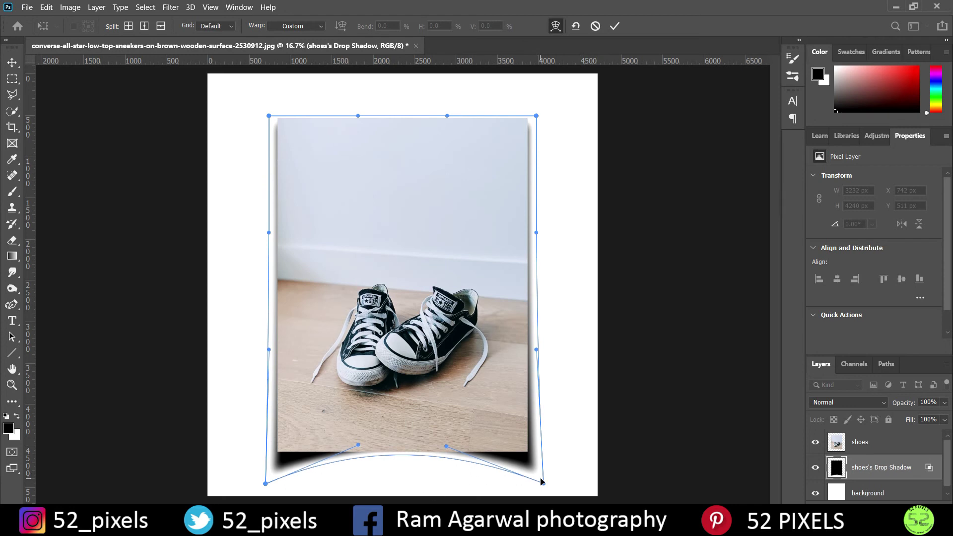
{"action": "left_click_drag", "start_coordinate": [544, 485], "coordinate": [538, 471]}
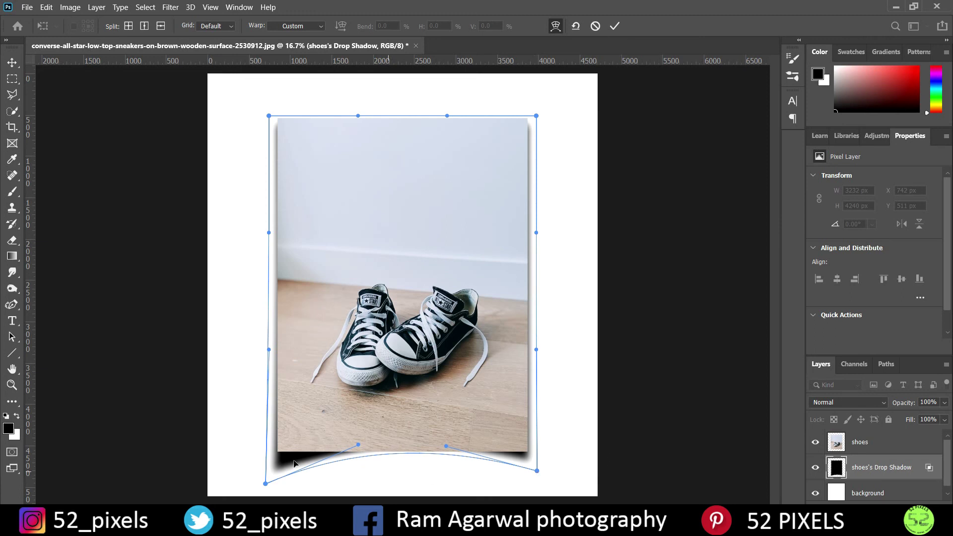
{"action": "left_click_drag", "start_coordinate": [266, 483], "coordinate": [270, 472]}
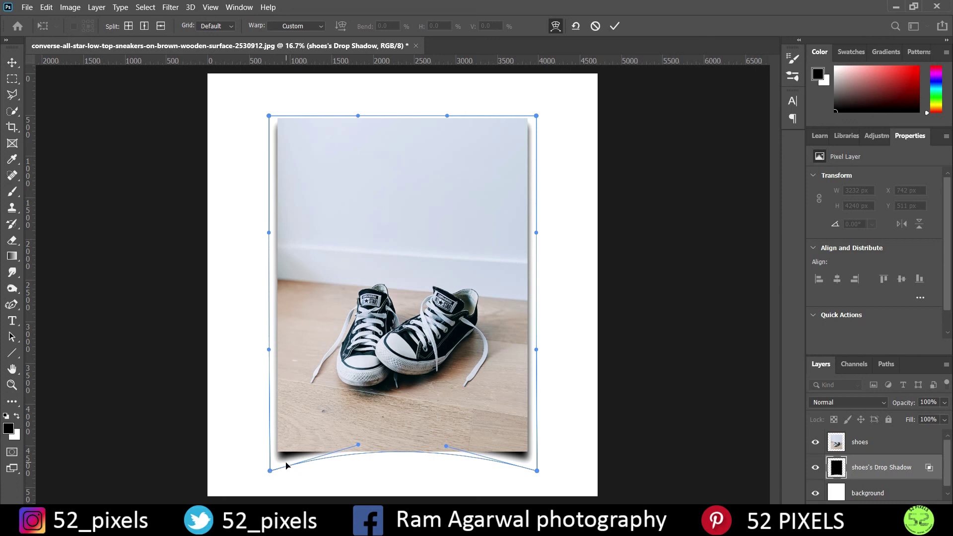
{"action": "key", "text": "Return"}
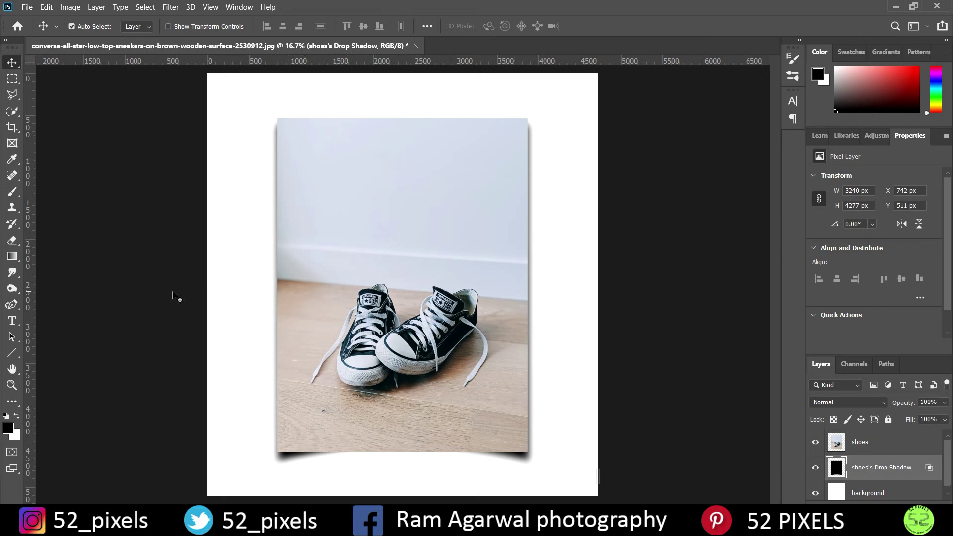
{"action": "left_click", "coordinate": [815, 467]}
{"action": "left_click", "coordinate": [816, 468]}
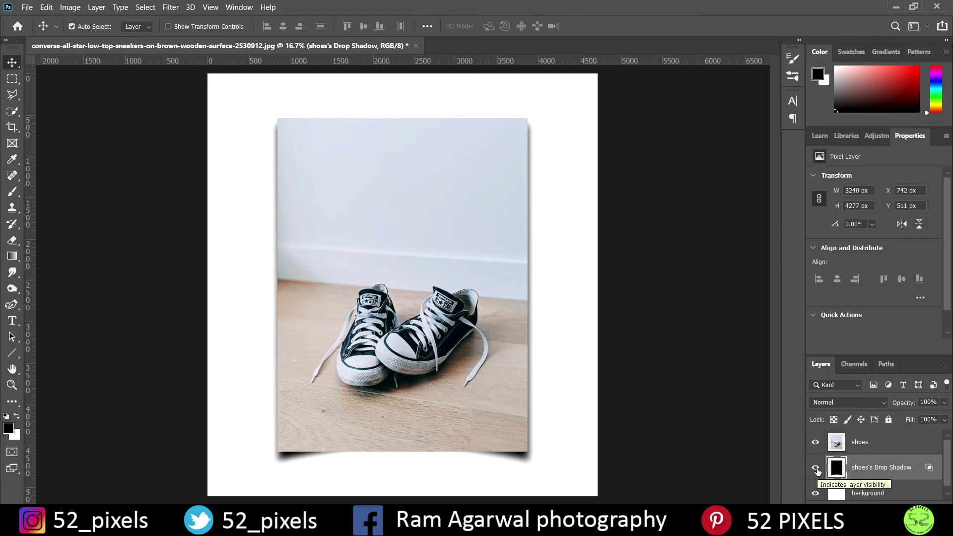